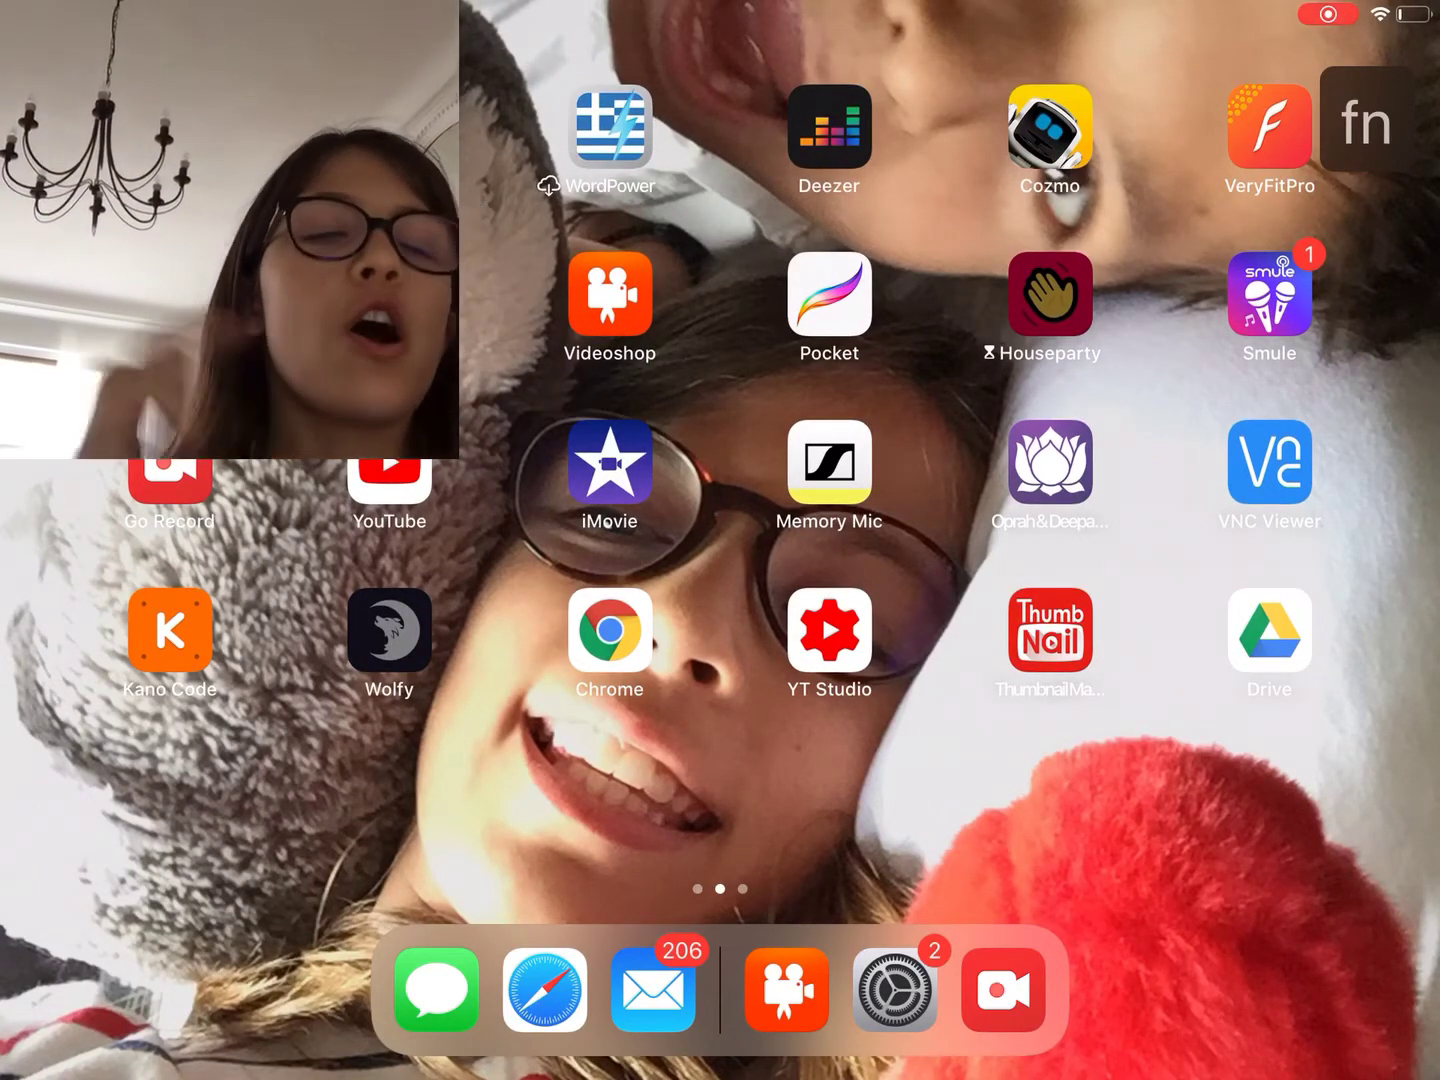
- Launch Settings and show the Bluetooth page with free's Mouse listed as Connected
click(911, 970)
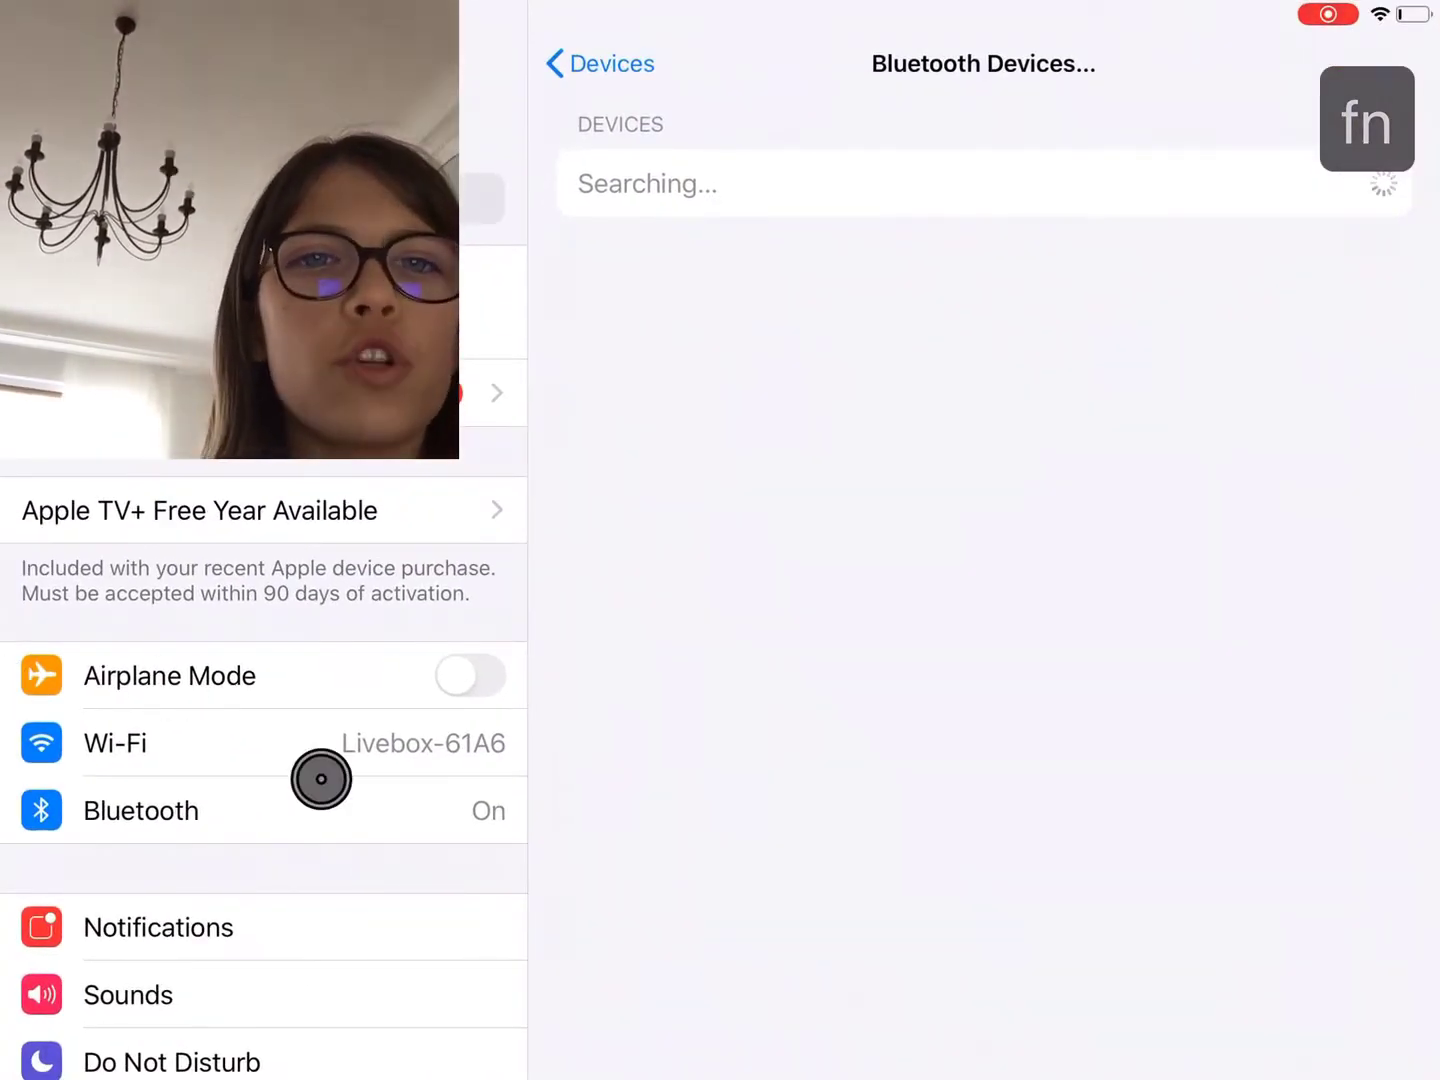
scroll(282, 891, down, 3)
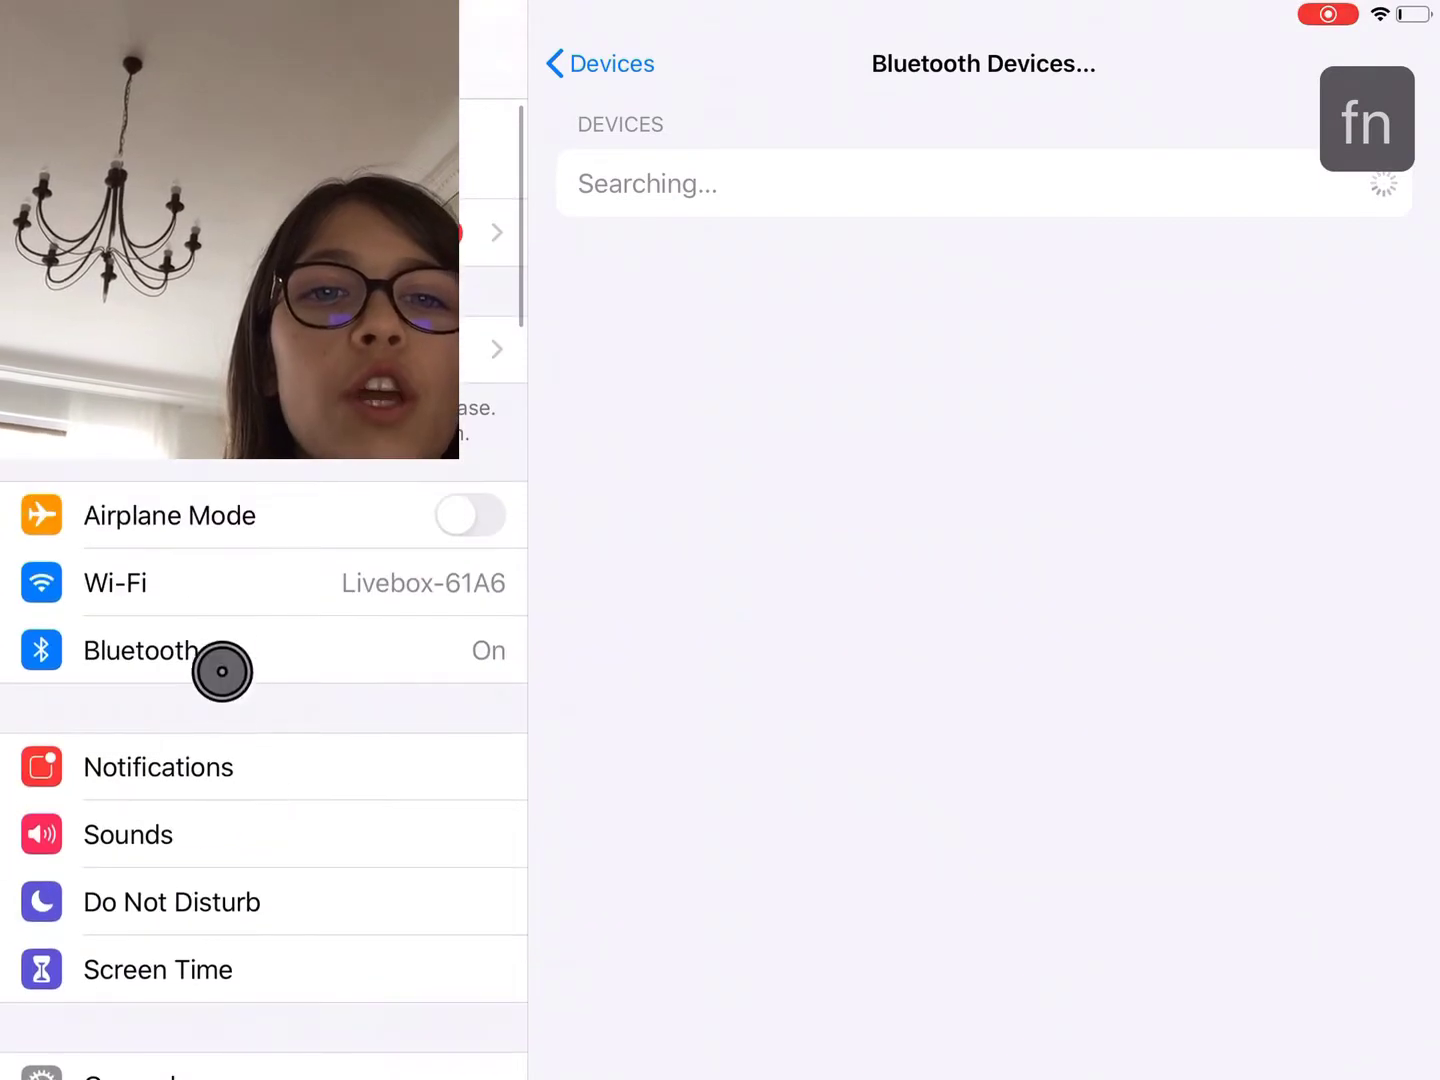
click(220, 649)
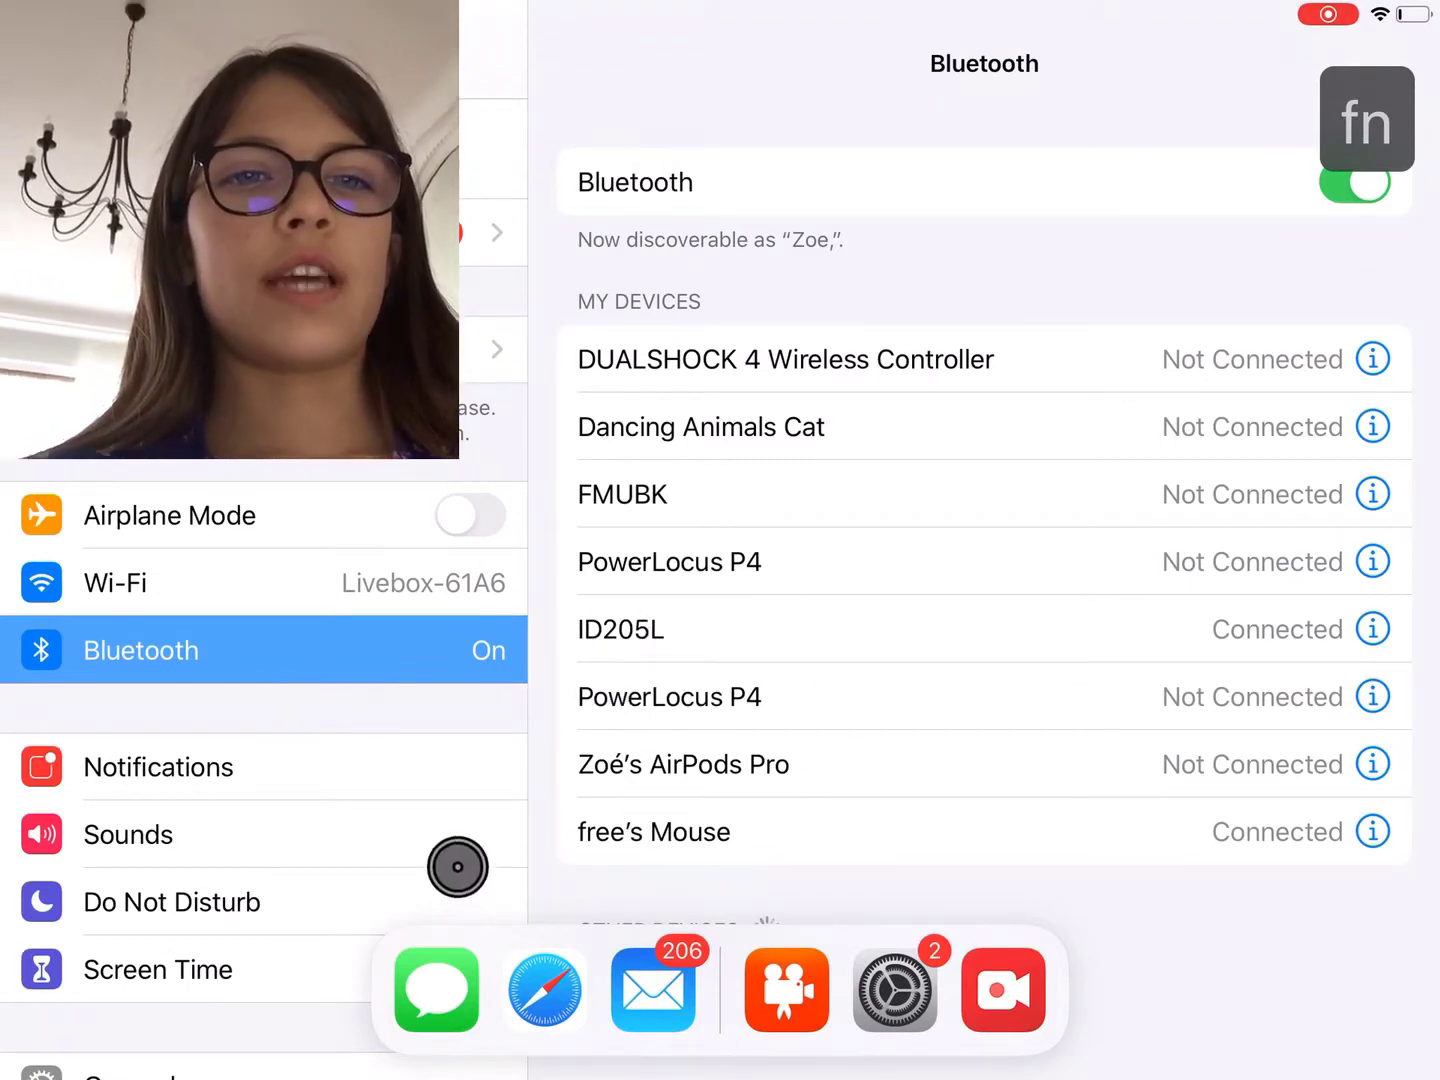
drag(210, 964, 154, 461)
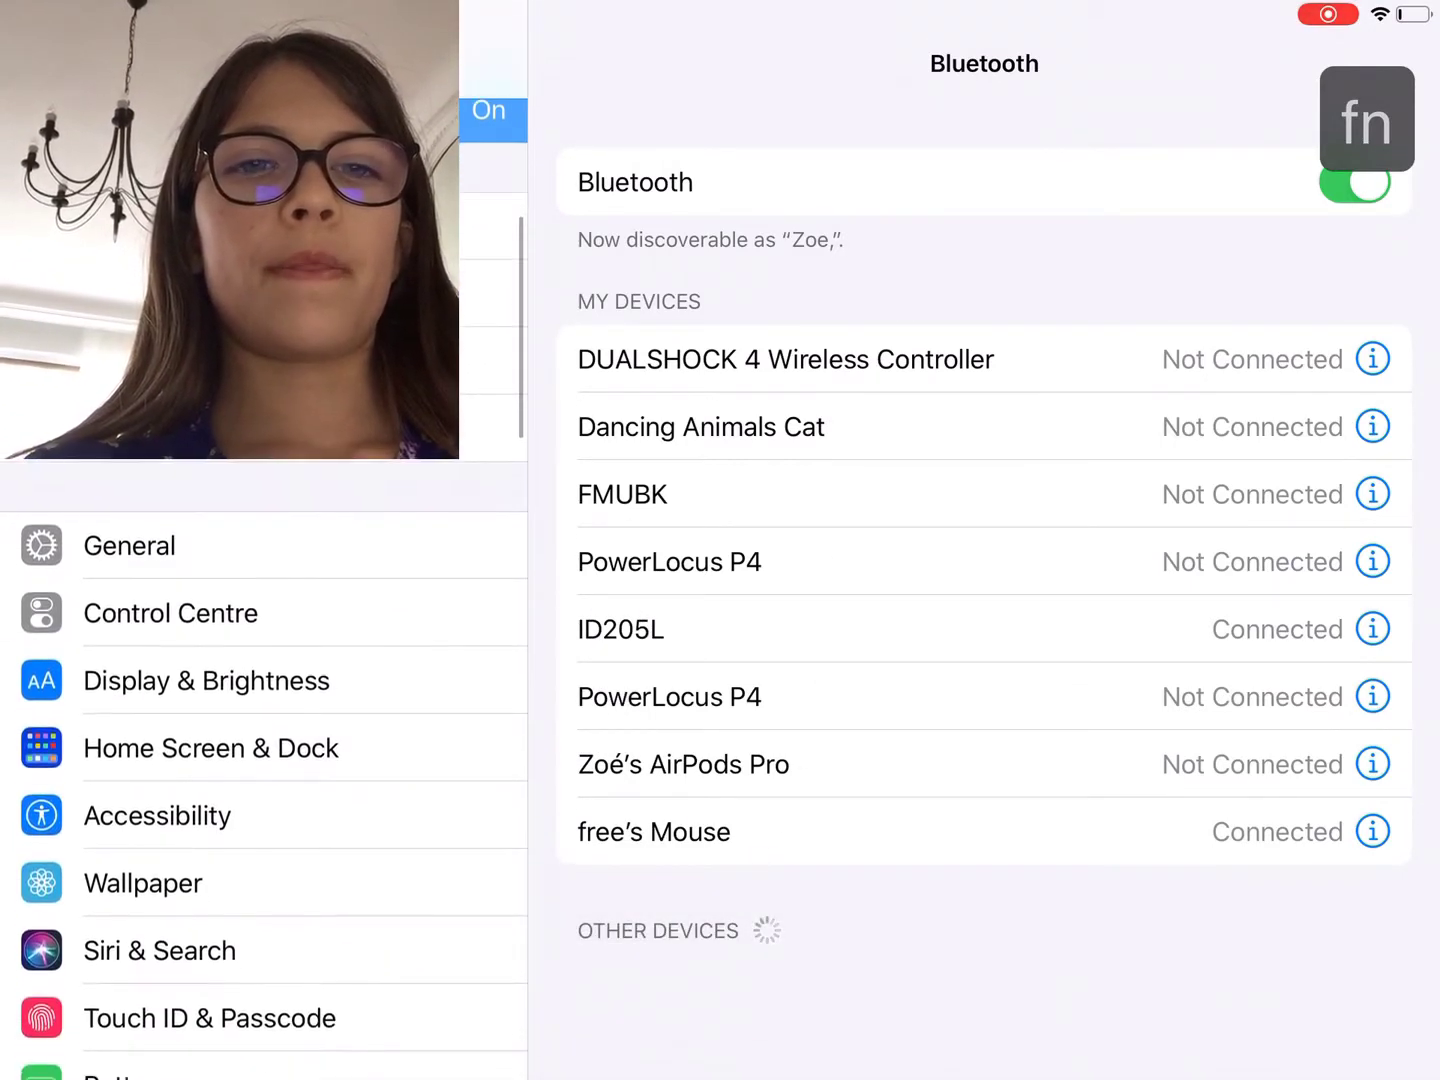
- Go through Accessibility and Touch to the AssistiveTouch page, with AssistiveTouch on
click(46, 811)
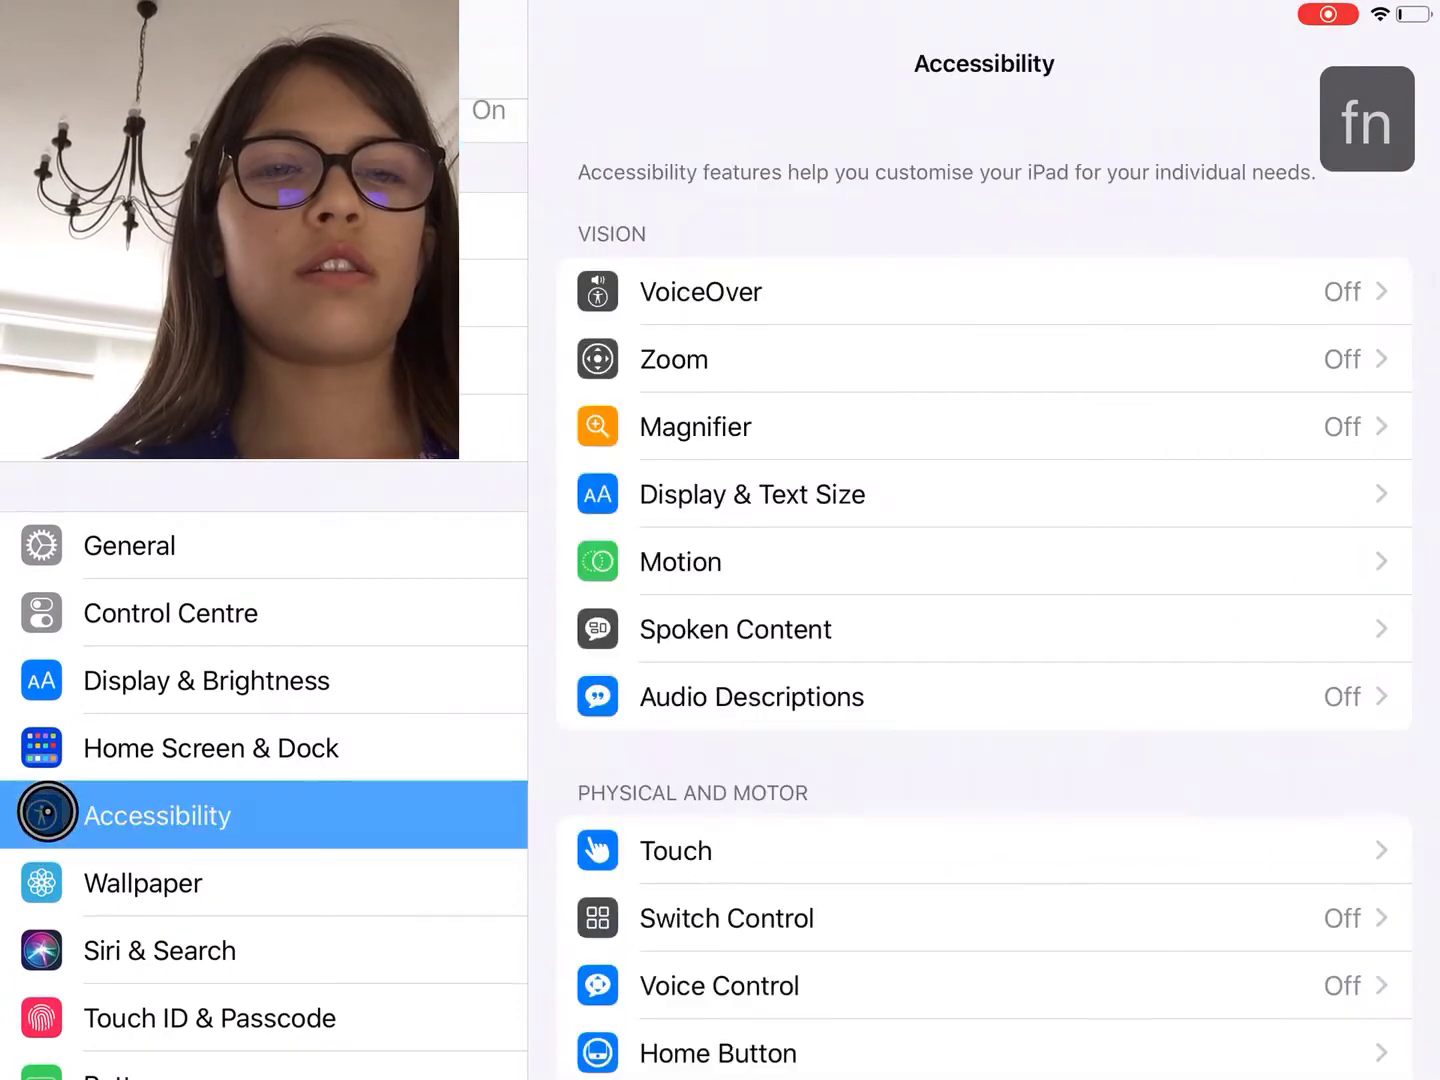
click(1222, 852)
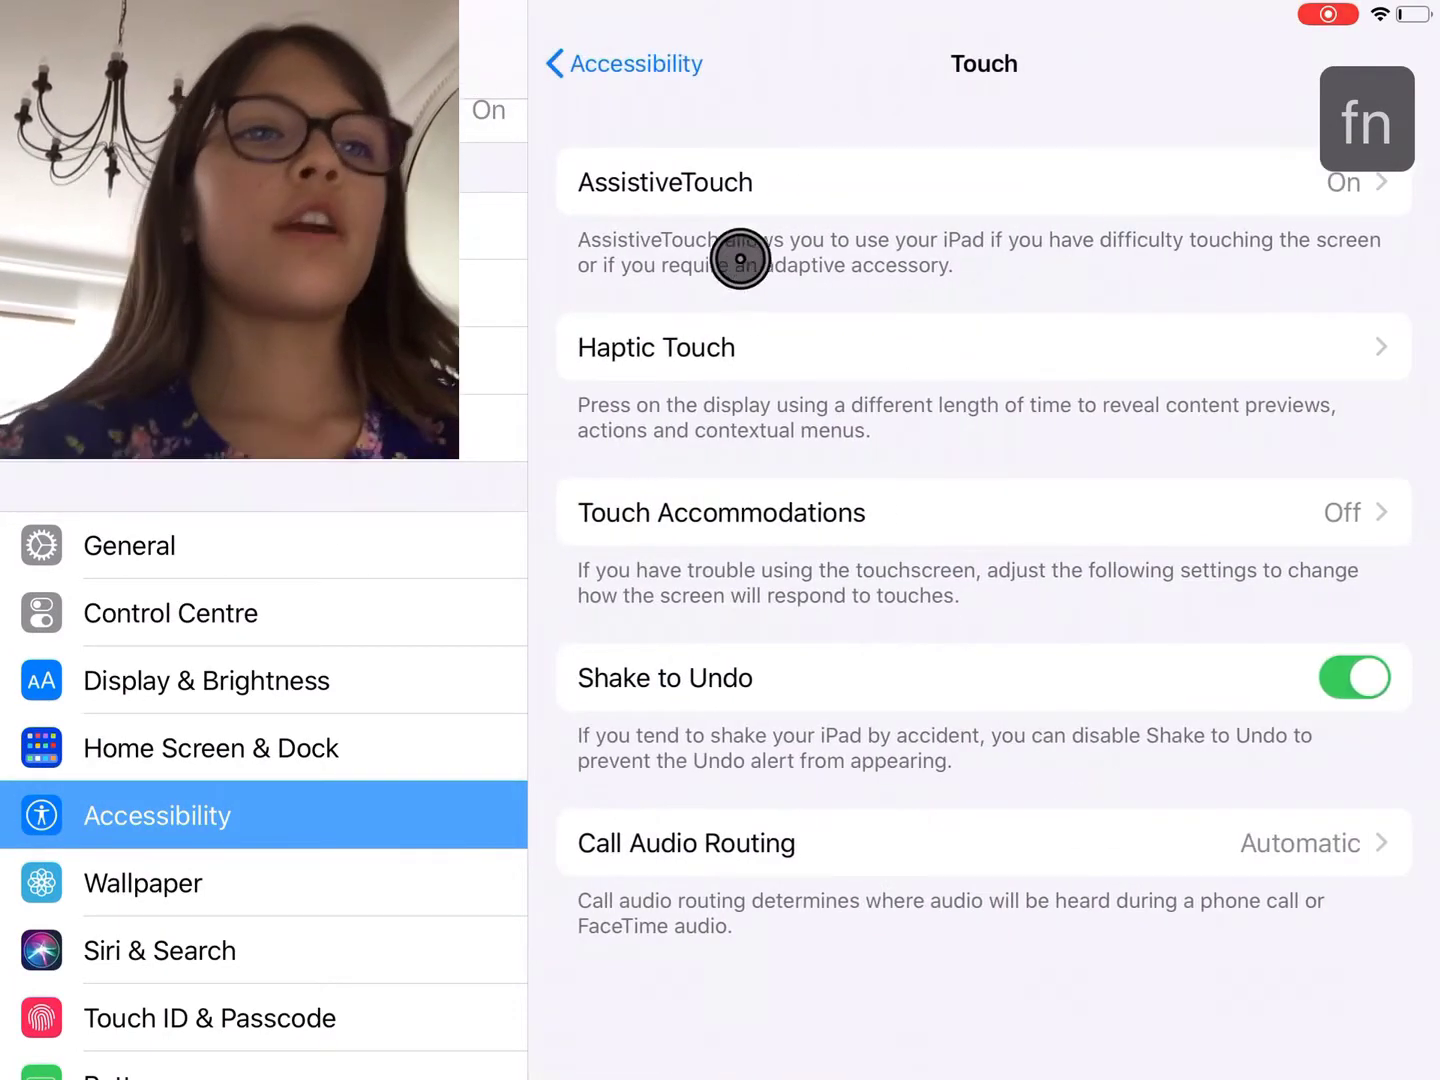
click(737, 191)
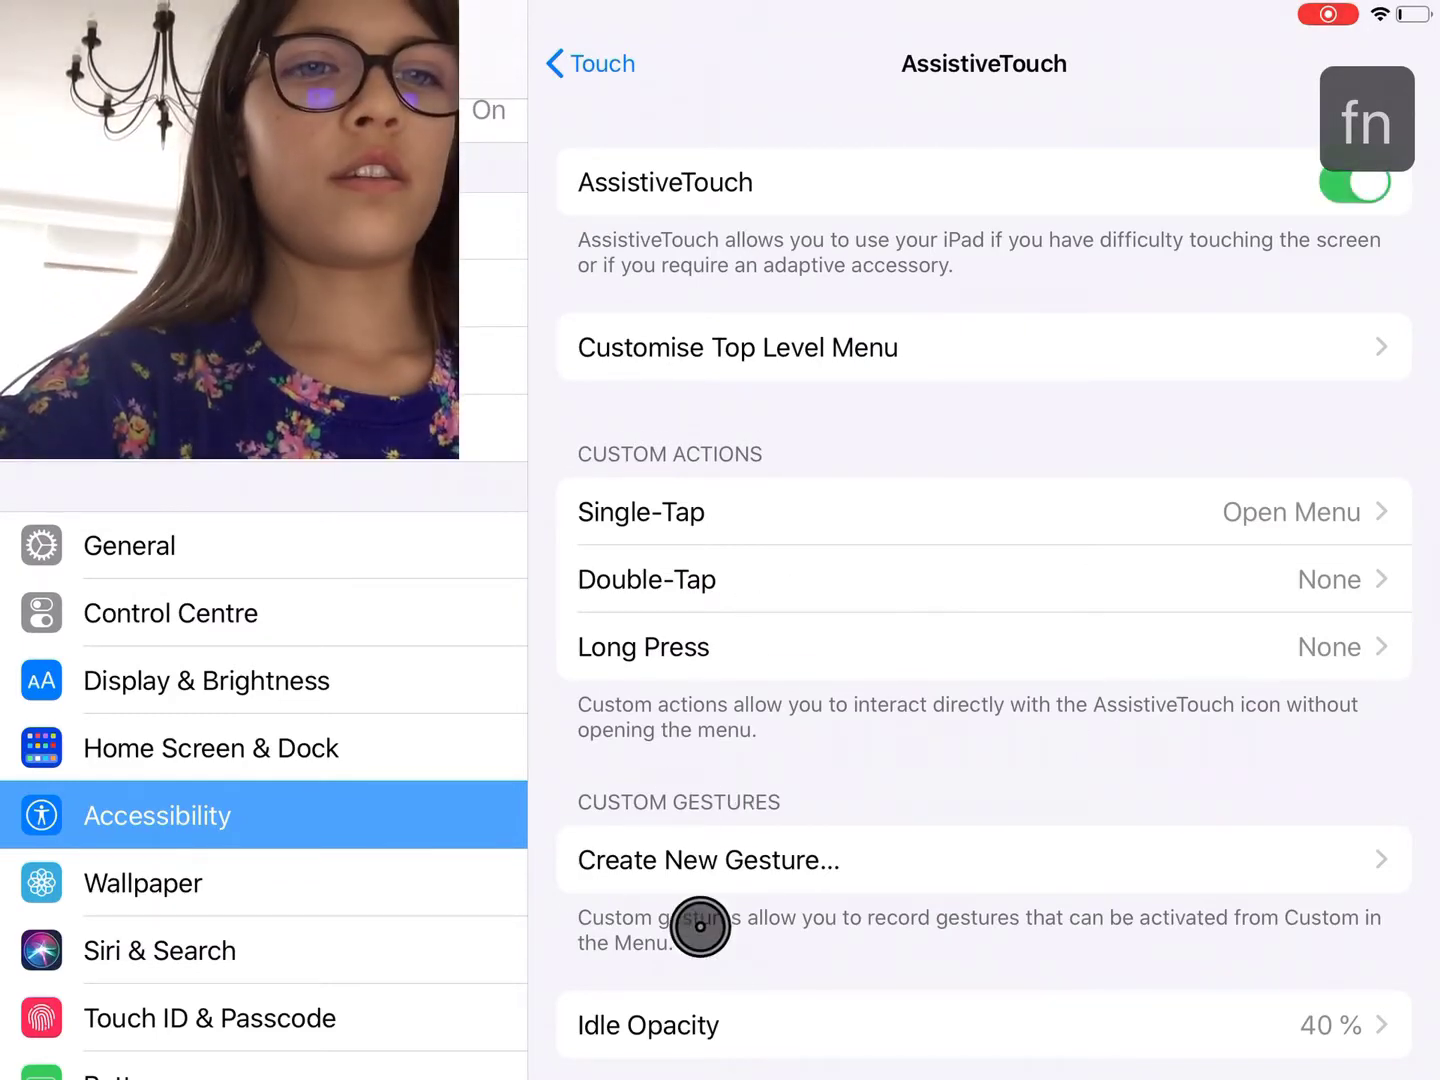
scroll(720, 962, down, 5)
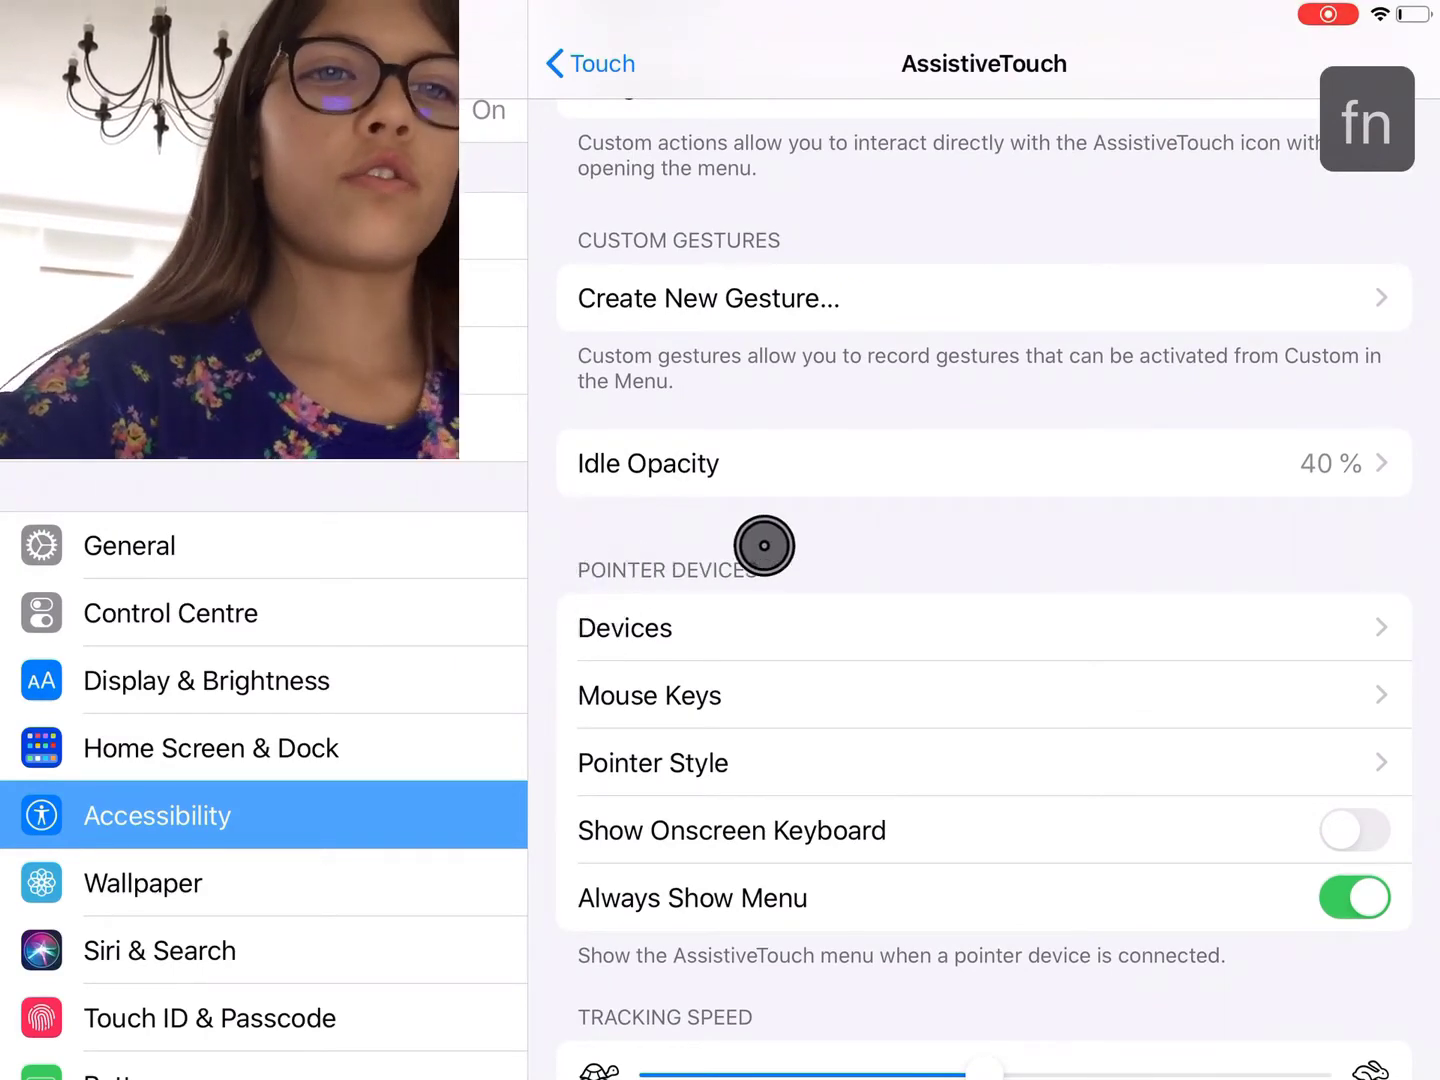
- Search Bluetooth Devices from Pointer Devices, then return to see free's Mouse connected
click(640, 625)
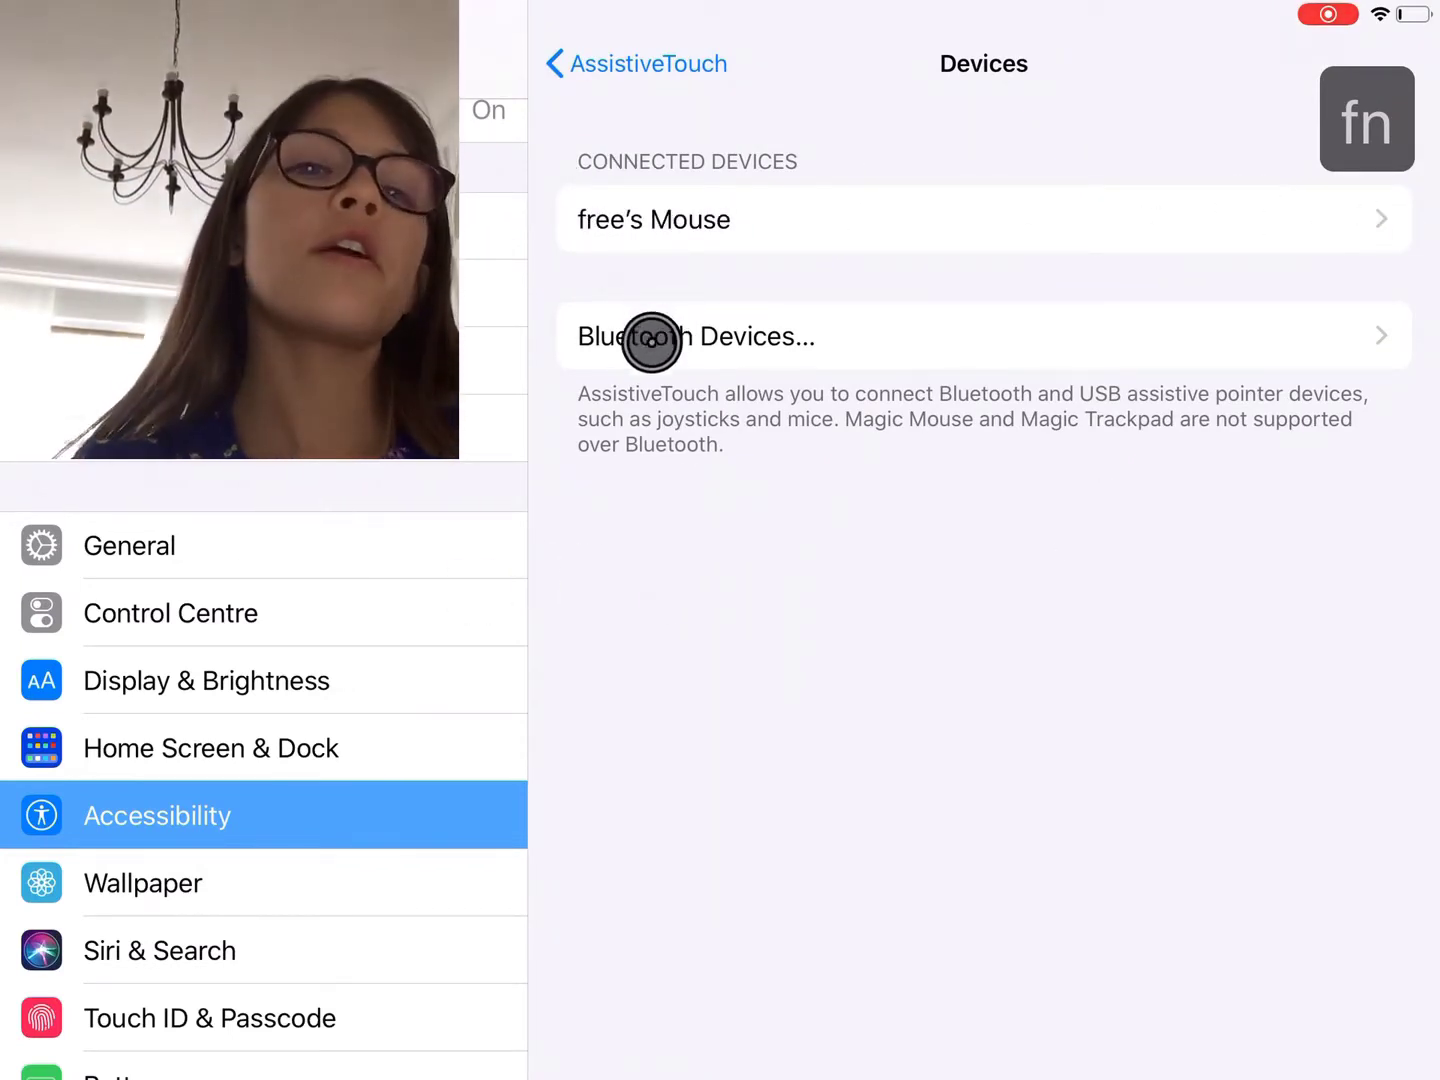
click(598, 319)
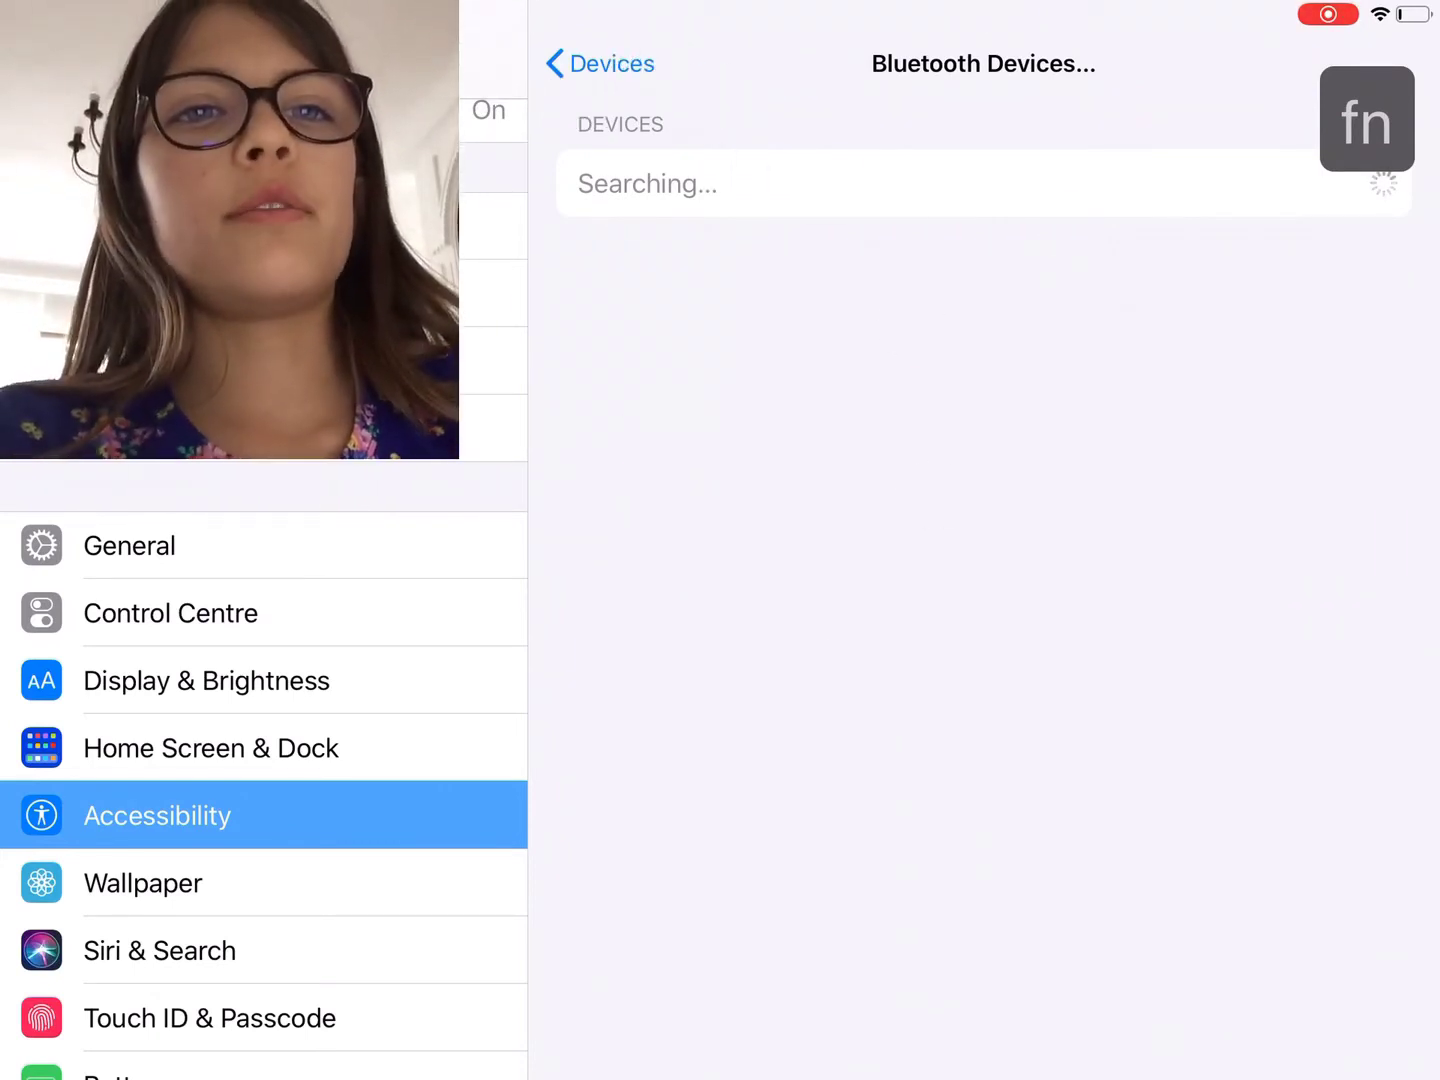
click(569, 63)
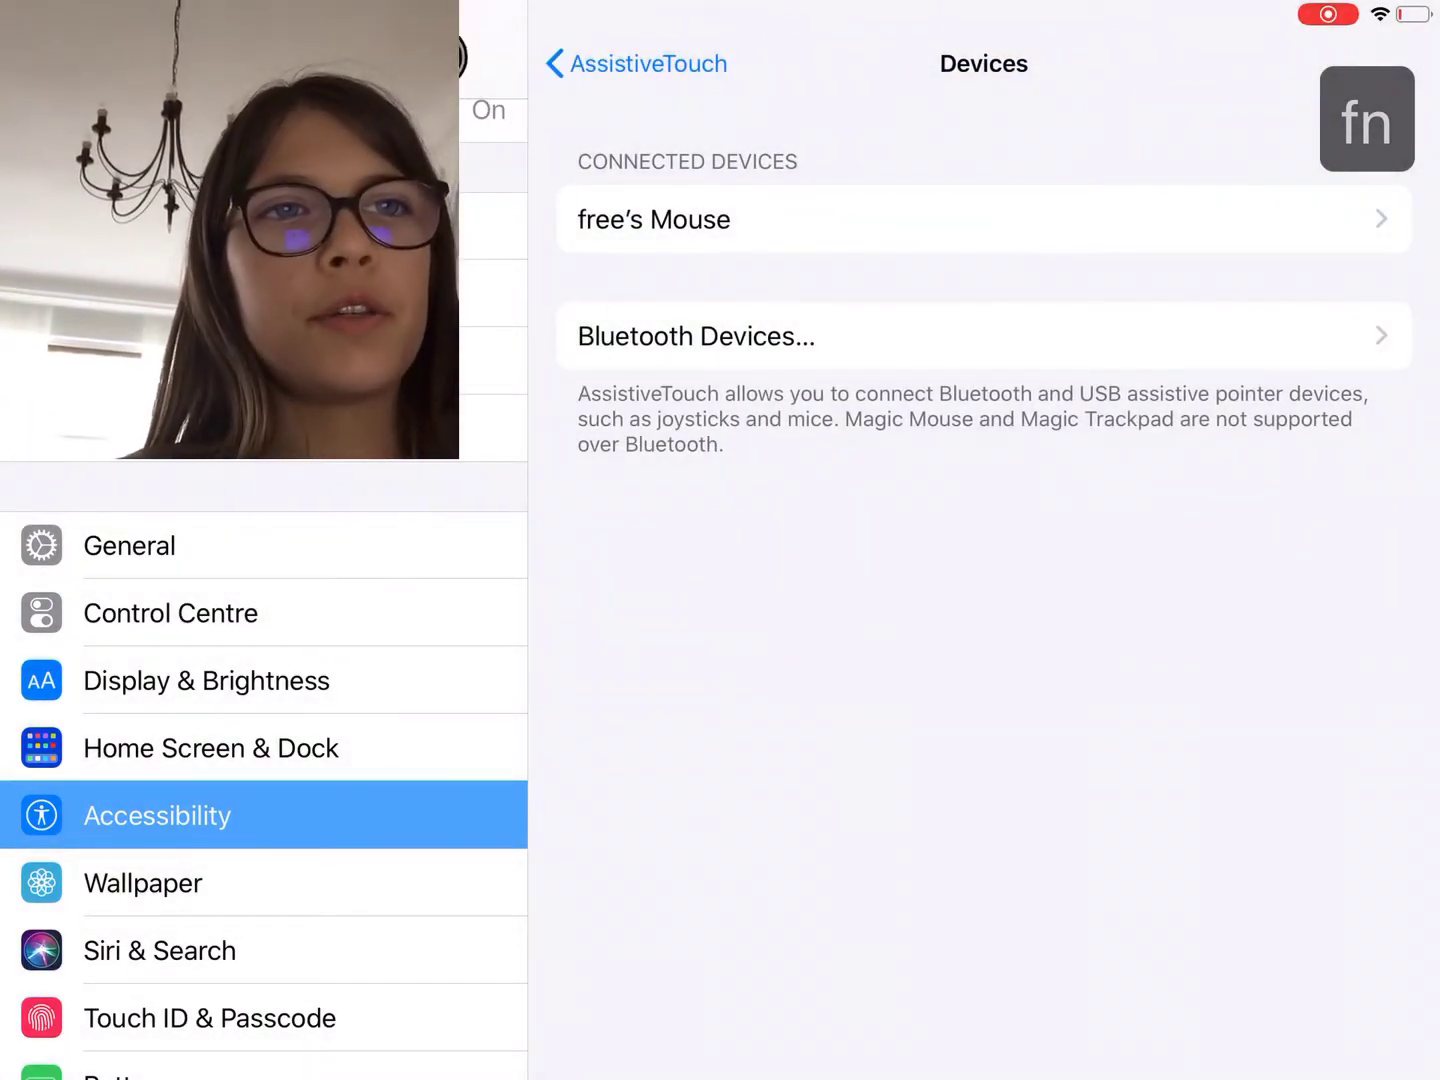
- Back out from AssistiveTouch through Touch to Accessibility, and scroll the sidebar
click(633, 56)
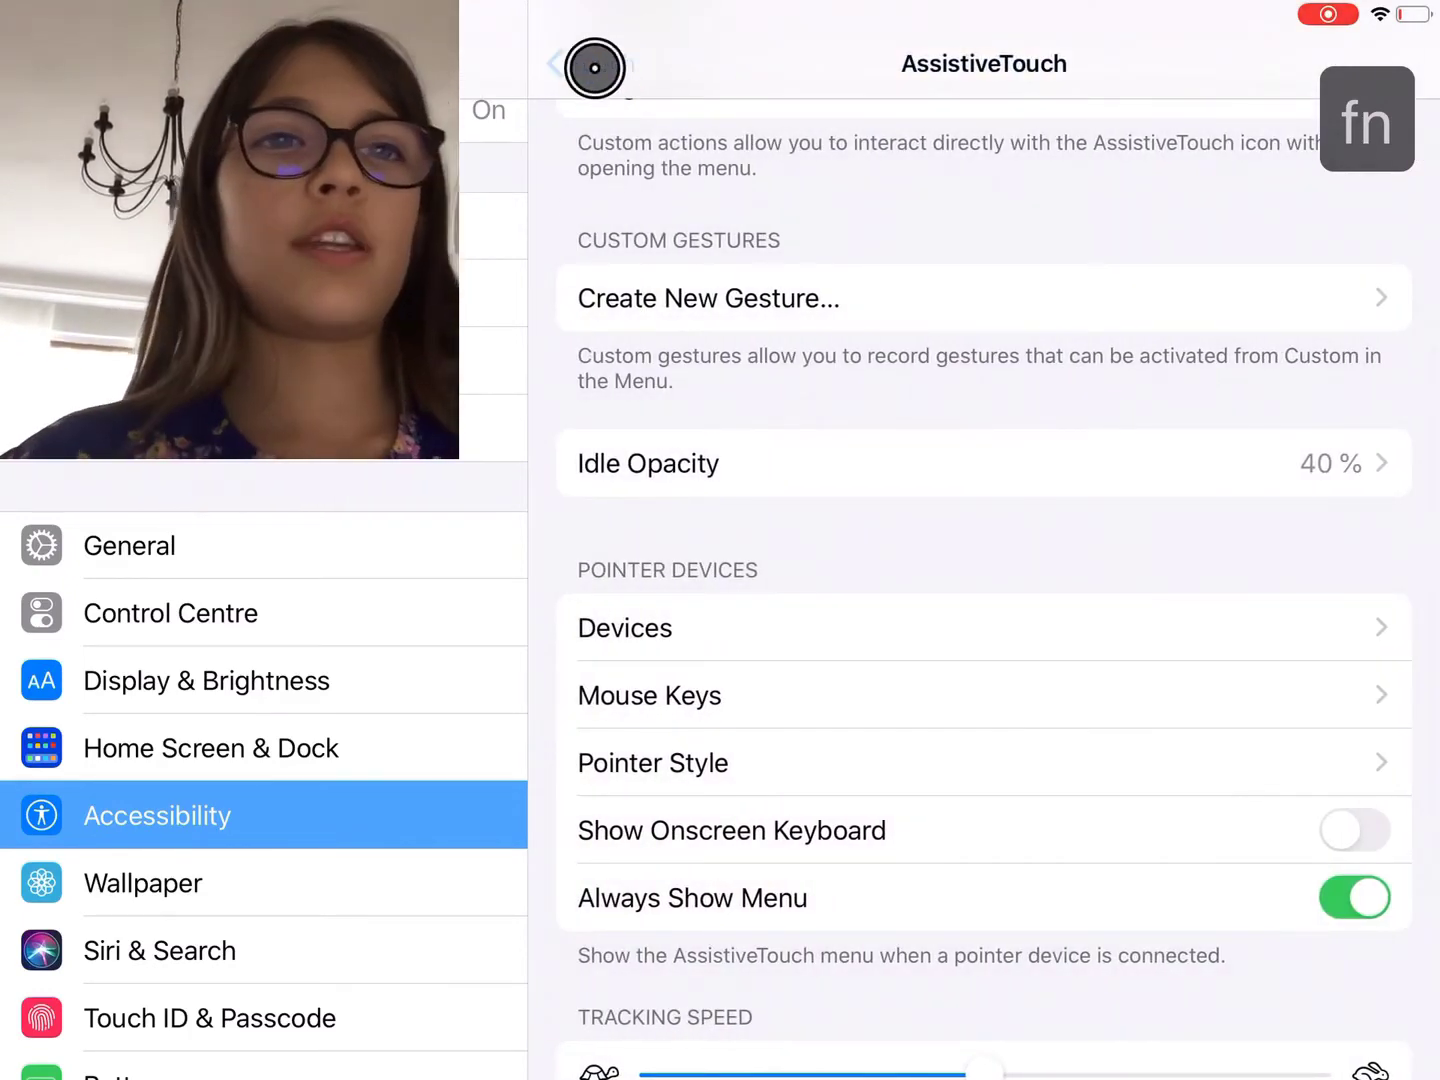
click(588, 61)
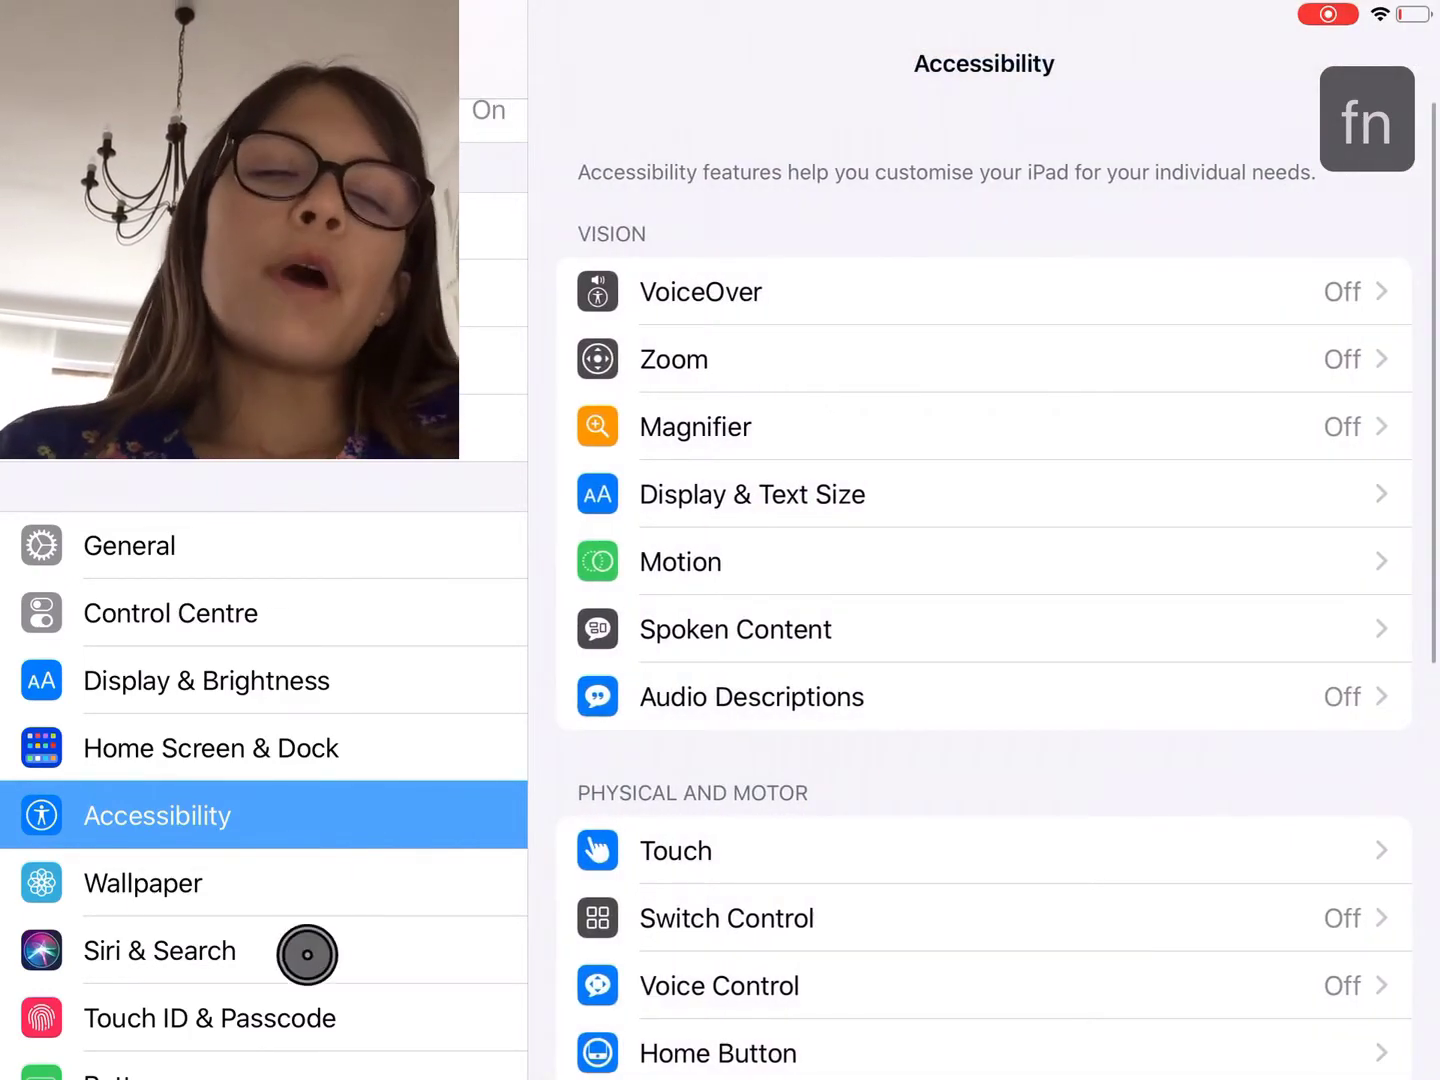
scroll(161, 530, up, 10)
scroll(214, 472, up, 10)
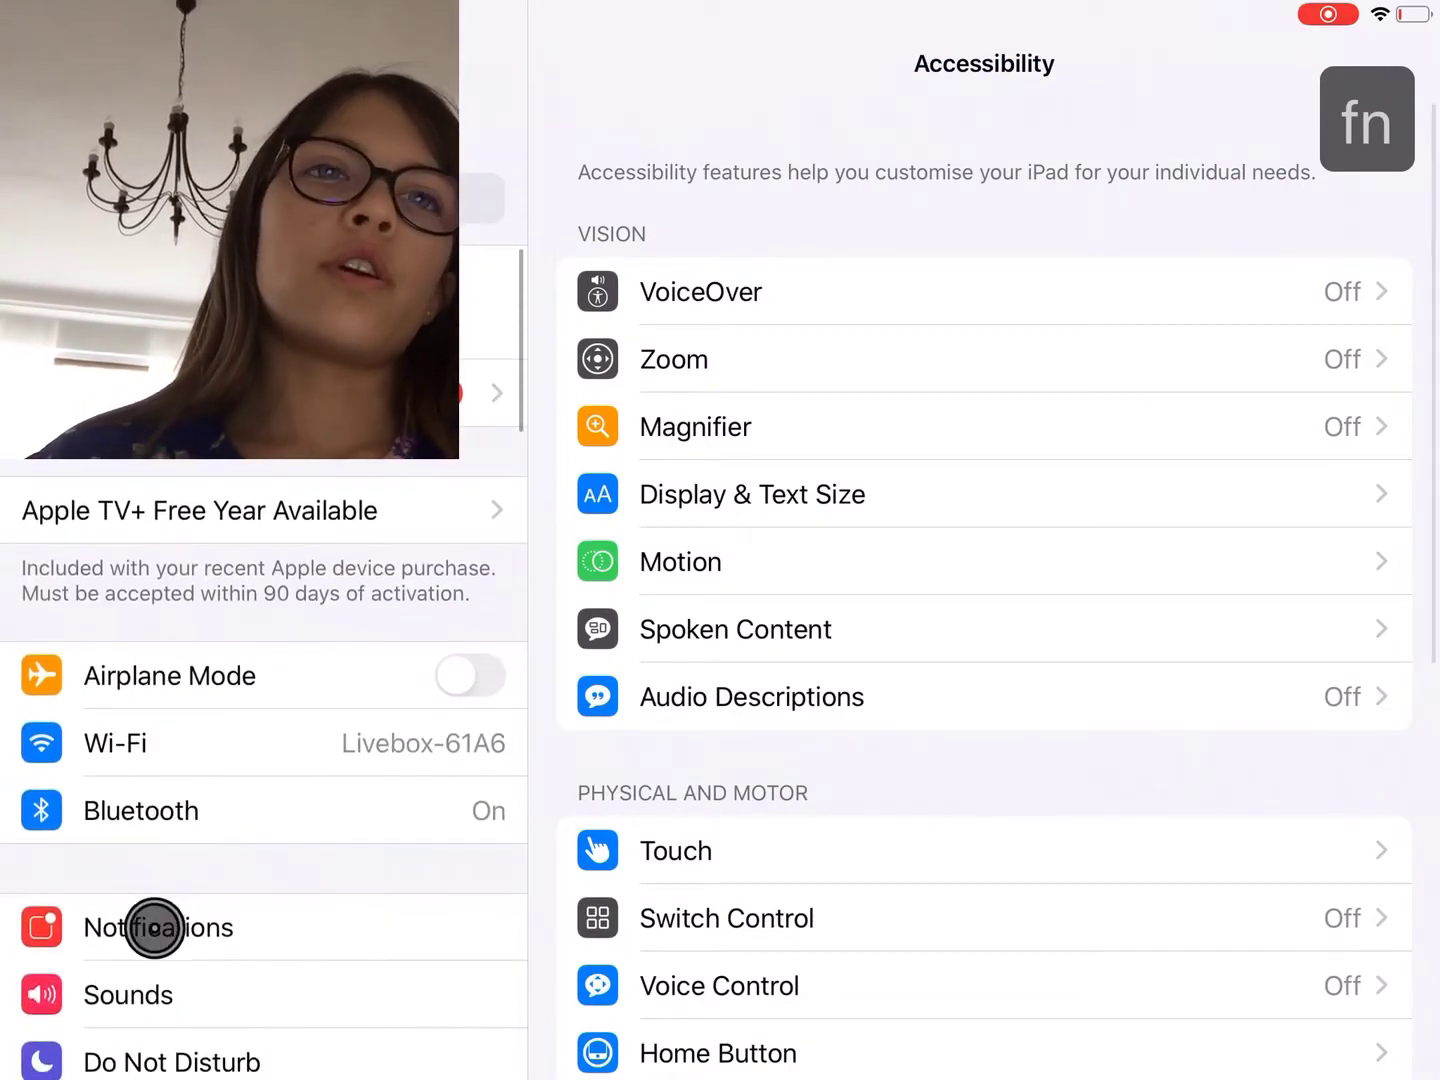
mouse_move(150, 922)
mouse_down()
mouse_move(151, 524)
mouse_move(150, 961)
mouse_up()
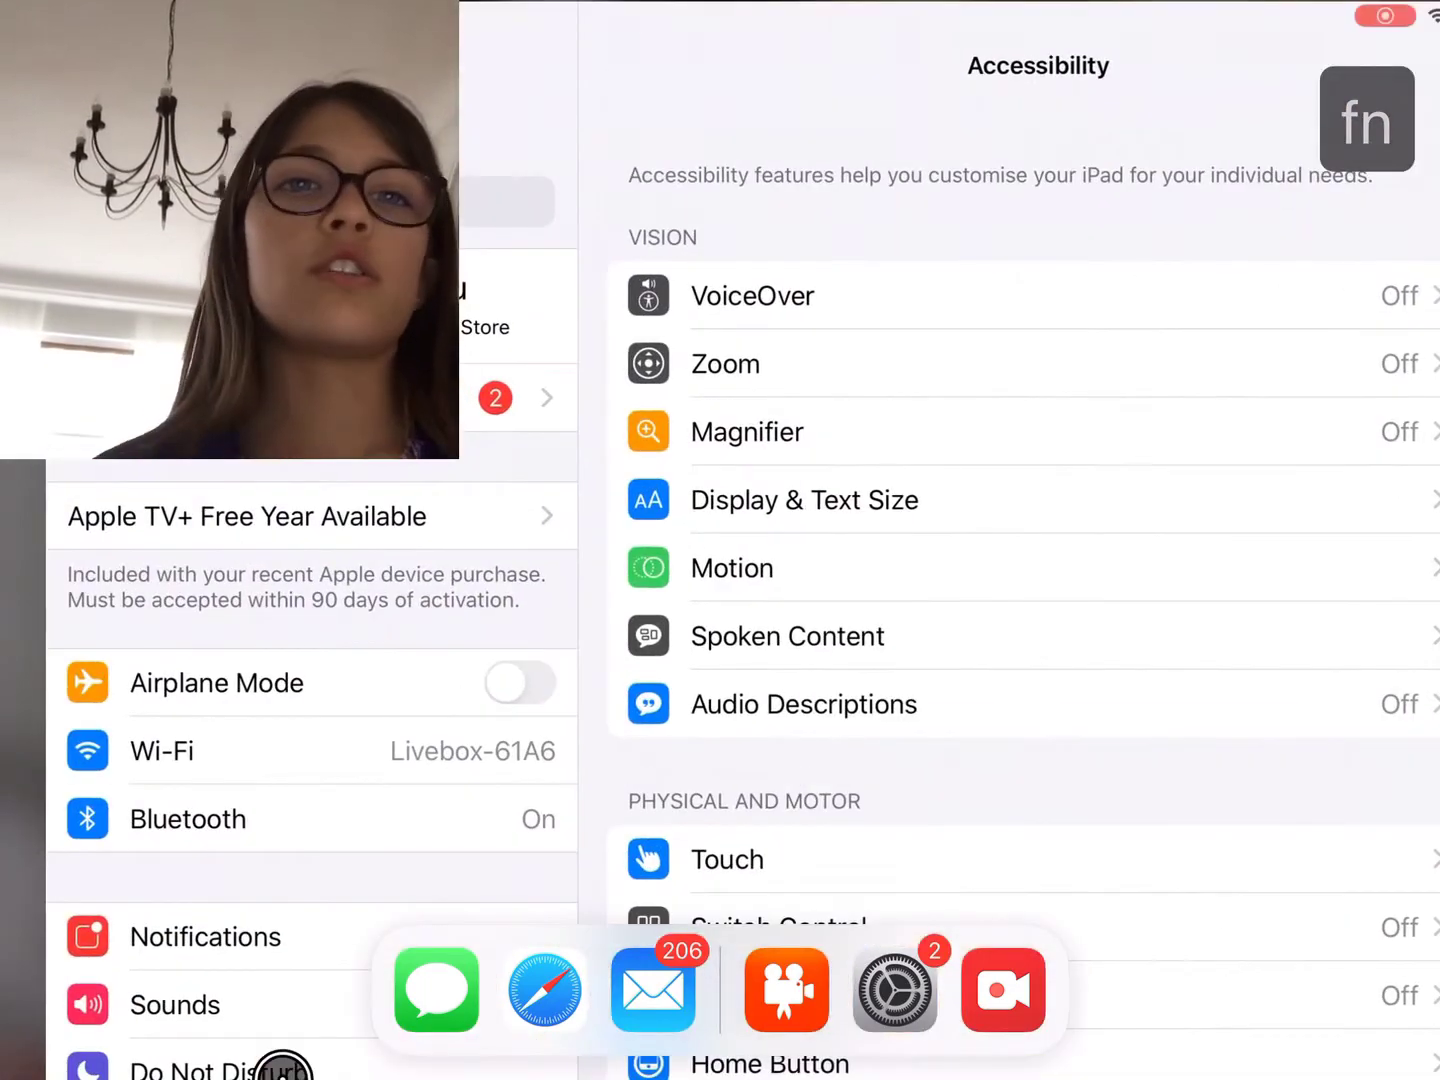
scroll(258, 932, down, 5)
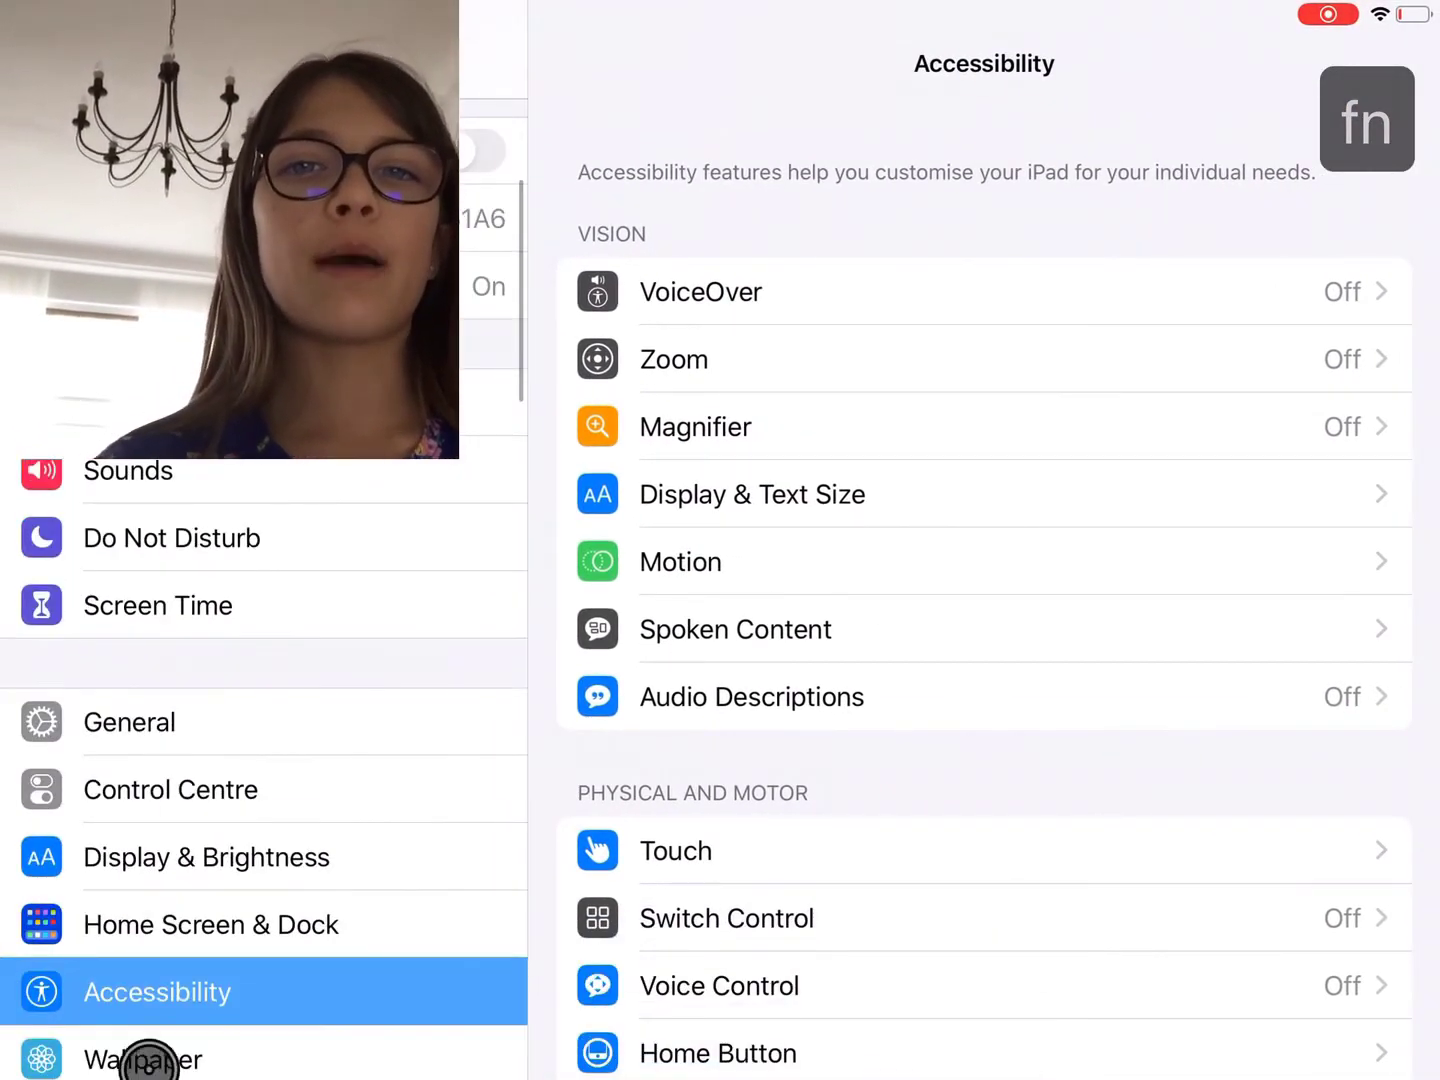
drag(219, 926, 138, 585)
scroll(139, 586, up, 6)
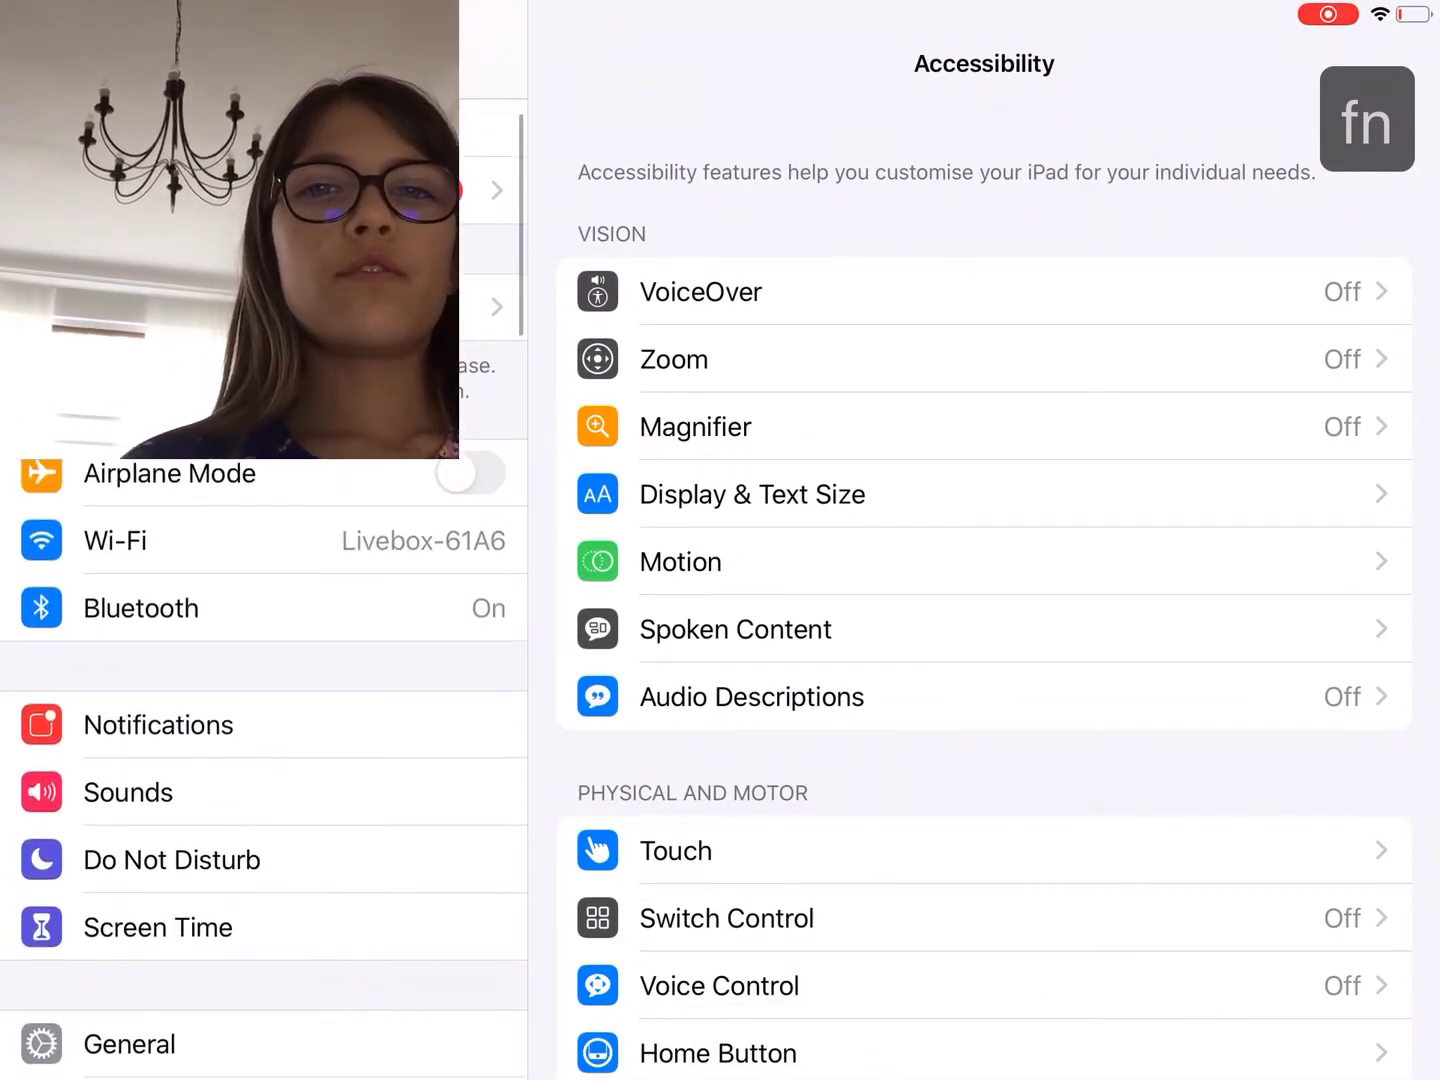
- Open and close the AssistiveTouch menu, then park its floating button on the left edge
click(691, 817)
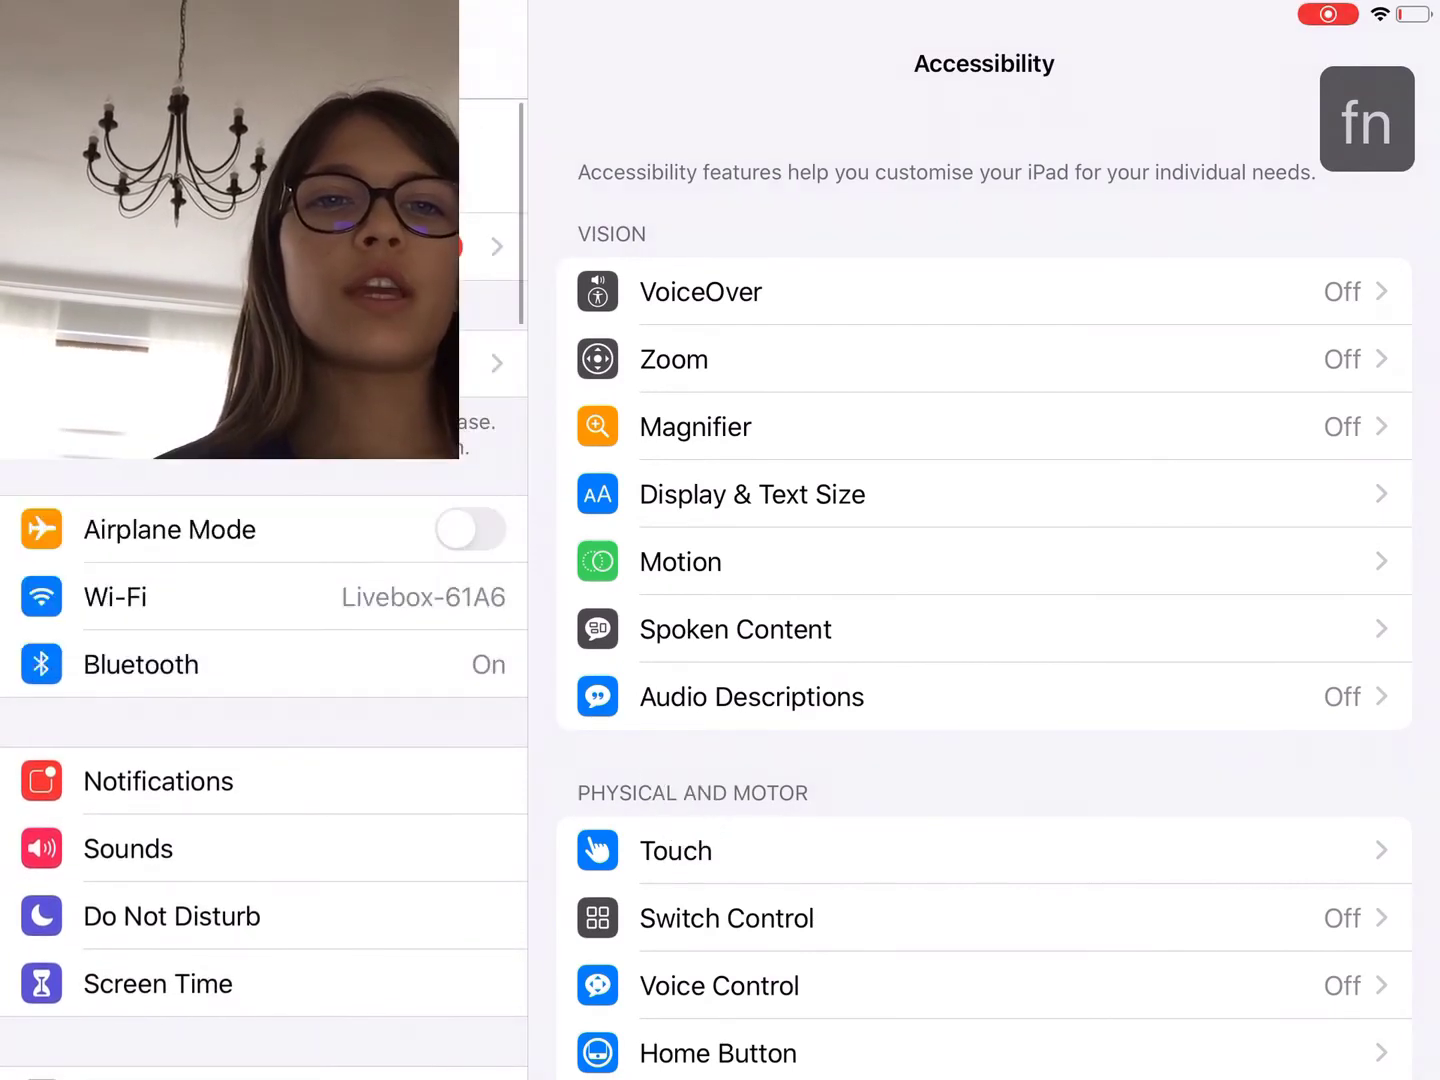
mouse_move(527, 563)
mouse_down()
mouse_move(547, 360)
mouse_move(916, 814)
mouse_move(45, 488)
mouse_move(496, 362)
mouse_up()
mouse_move(472, 137)
mouse_down()
mouse_move(765, 755)
mouse_move(971, 744)
mouse_up()
drag(1427, 626, 45, 225)
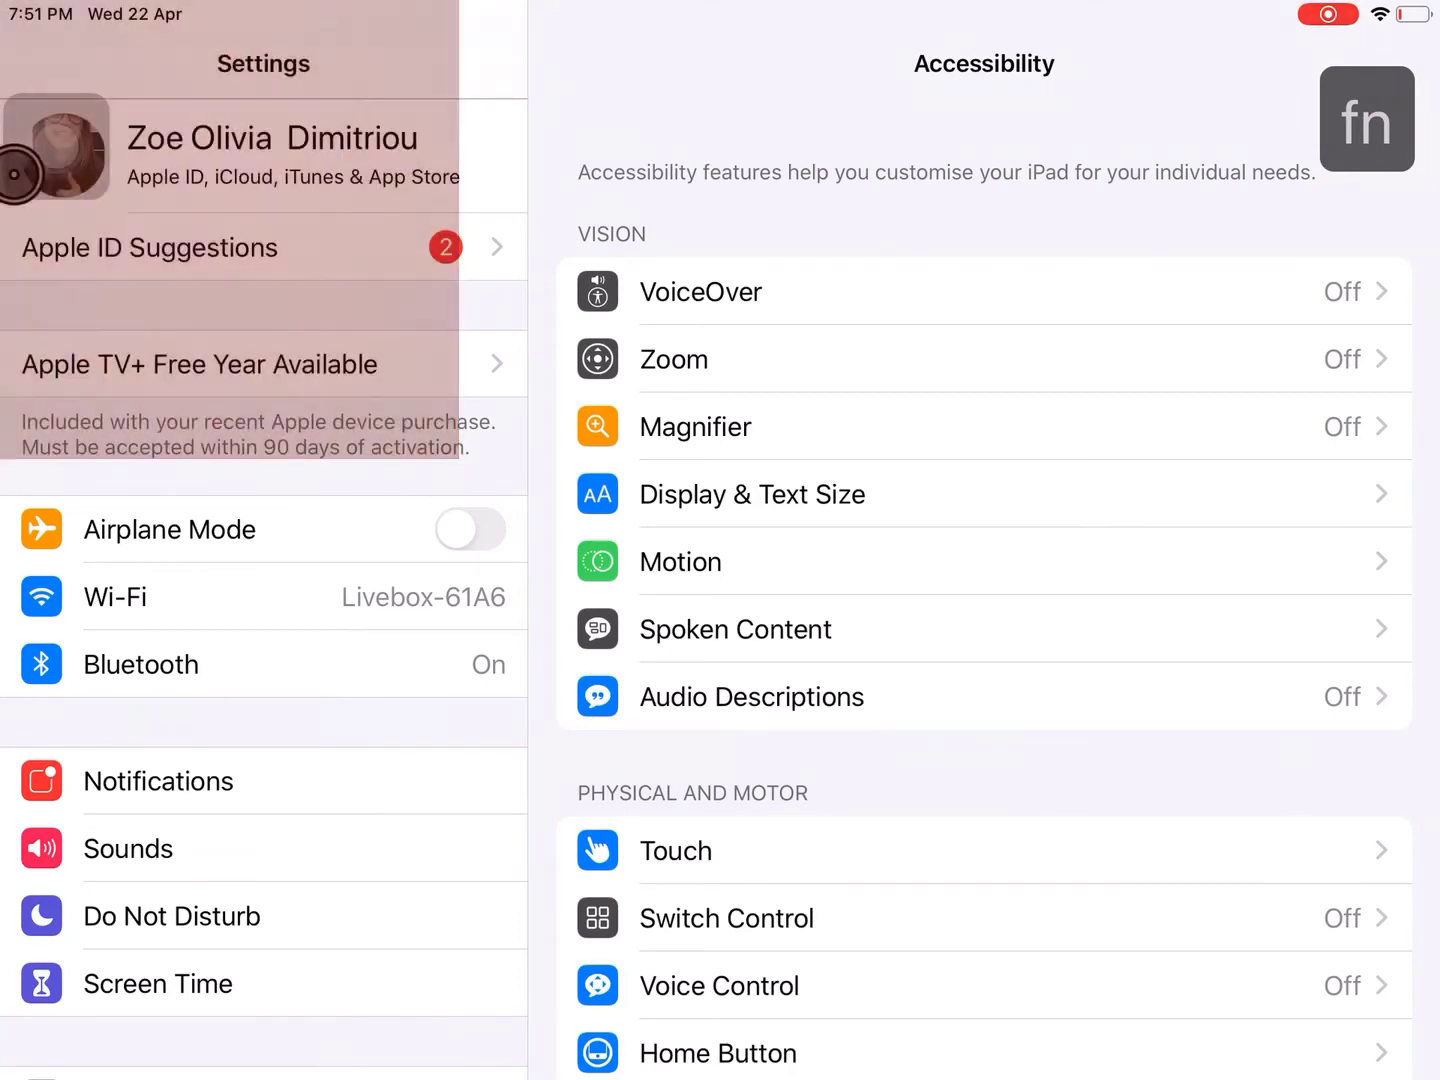
mouse_move(23, 146)
mouse_down()
mouse_move(88, 165)
mouse_move(167, 376)
mouse_move(357, 412)
mouse_move(54, 486)
mouse_up()
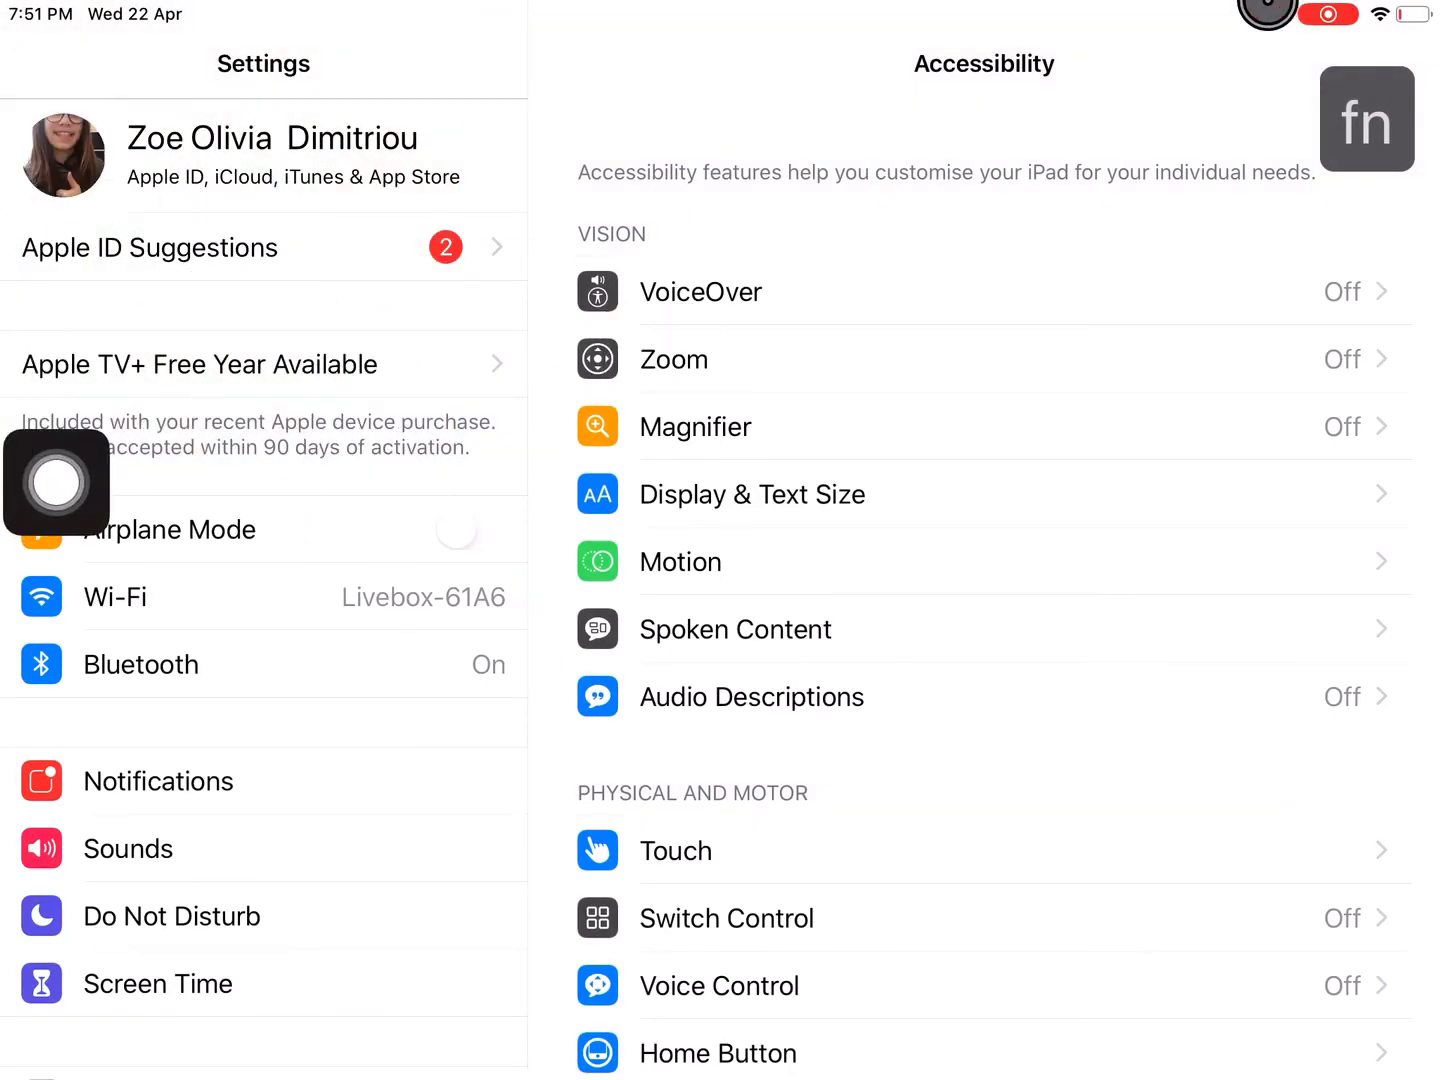